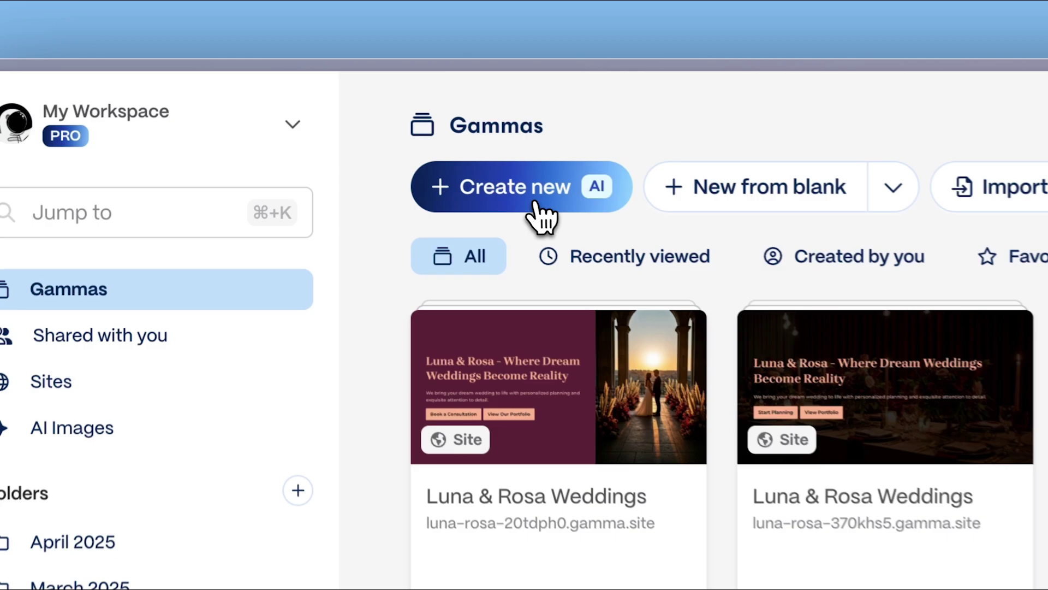
# Start a new AI-generated document about remote work and team productivity
pyautogui.click(544, 205)
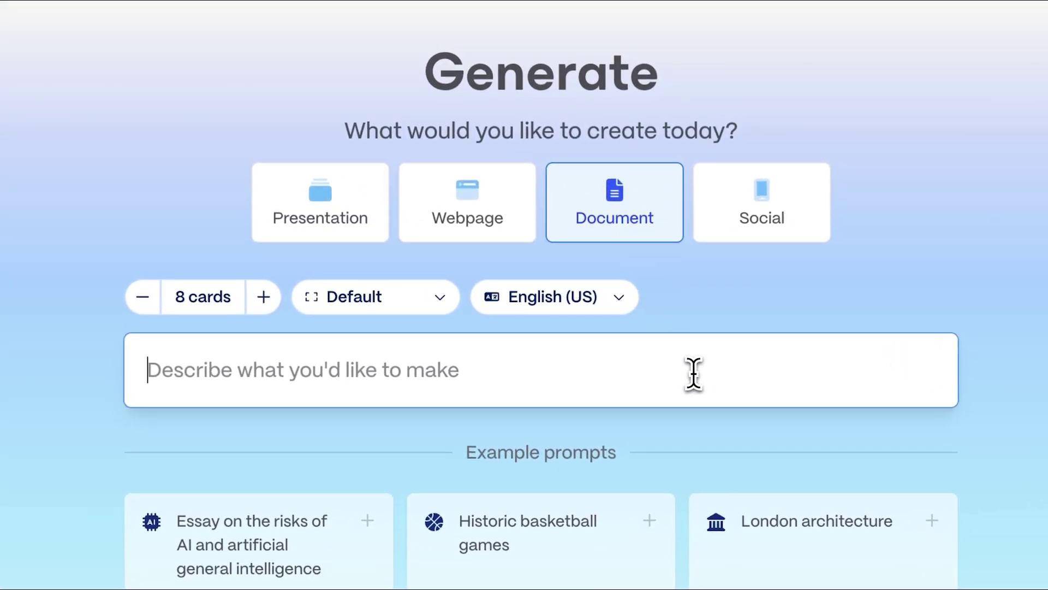
pyautogui.write('The ')
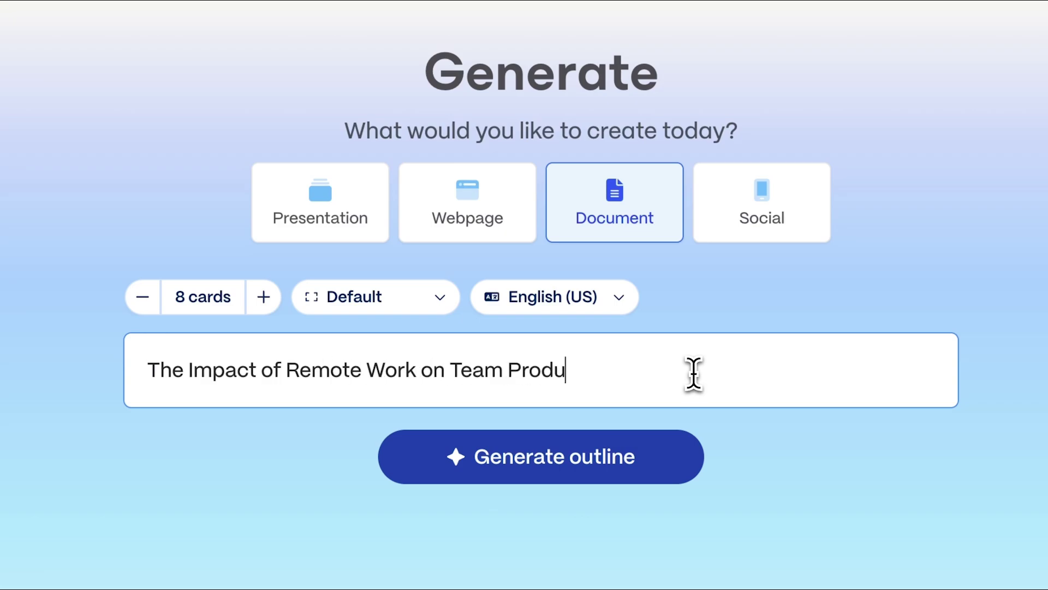
pyautogui.write('ty')
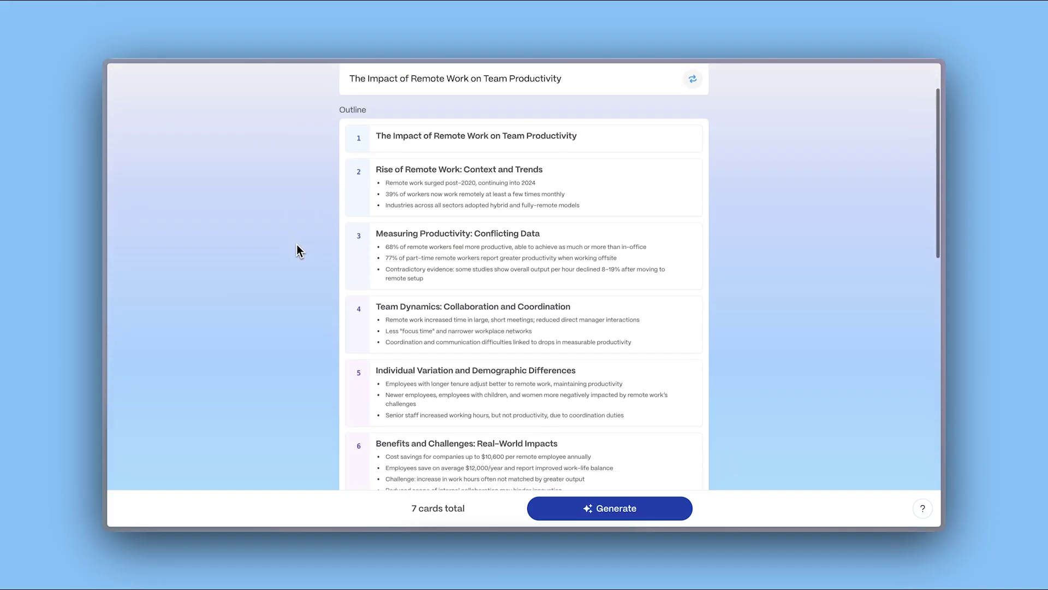
pyautogui.scroll(-3, 296, 250)
pyautogui.scroll(-2, 297, 246)
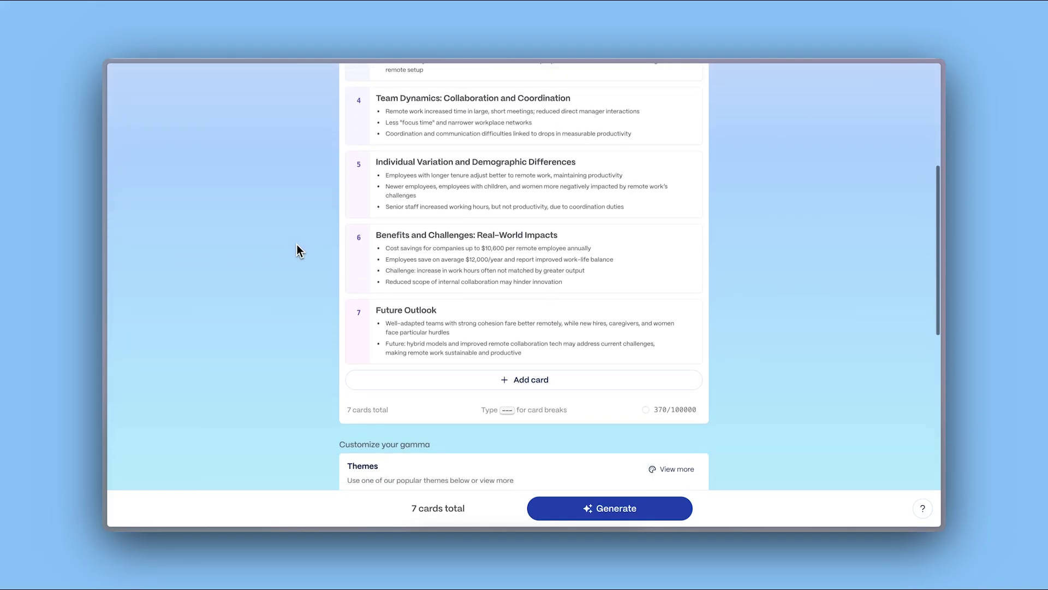
pyautogui.scroll(-2, 297, 245)
pyautogui.scroll(-1, 296, 246)
# Add a Conclusion and Practical Takeaways card, with Letter pages, Detailed text and AI images
pyautogui.click(466, 268)
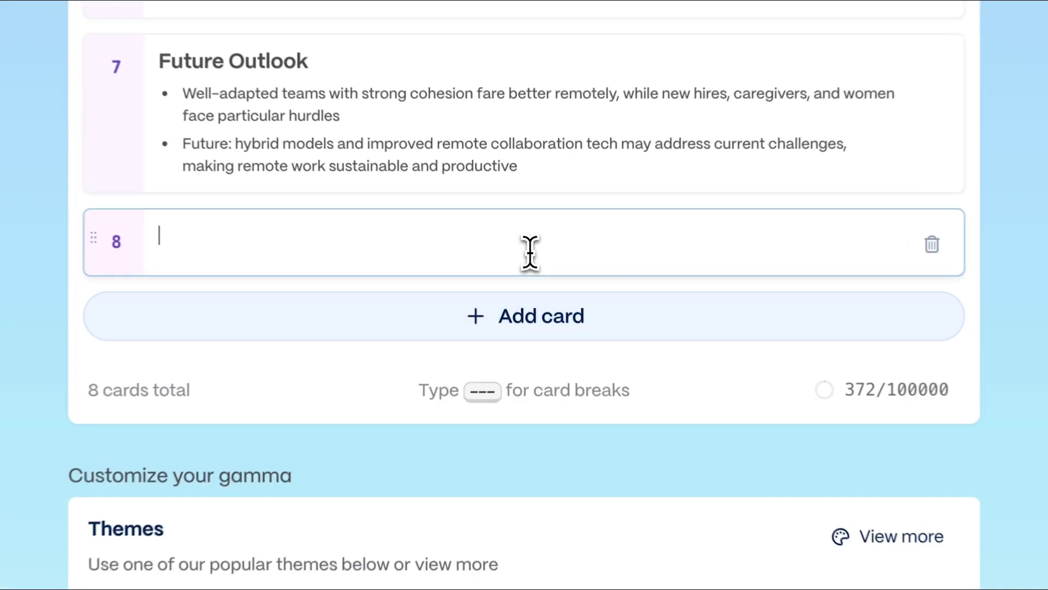
pyautogui.write('Conclusion and Practical Takeaways Remote work can enhance productivity with right tools and culture Organizations should tailor remote policies to employee needs and job roles for best results')
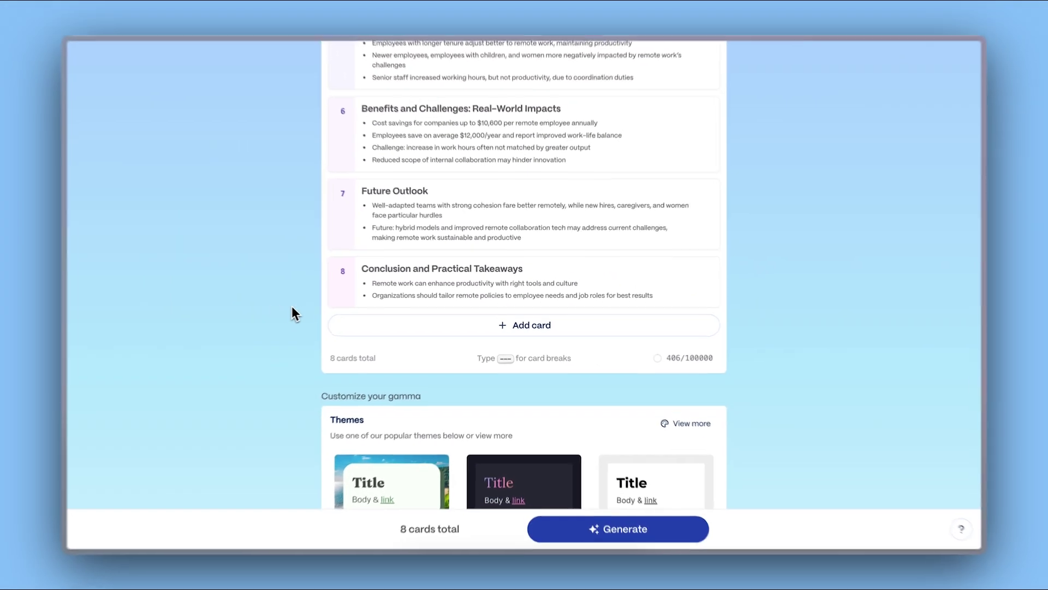
pyautogui.scroll(5, 282, 246)
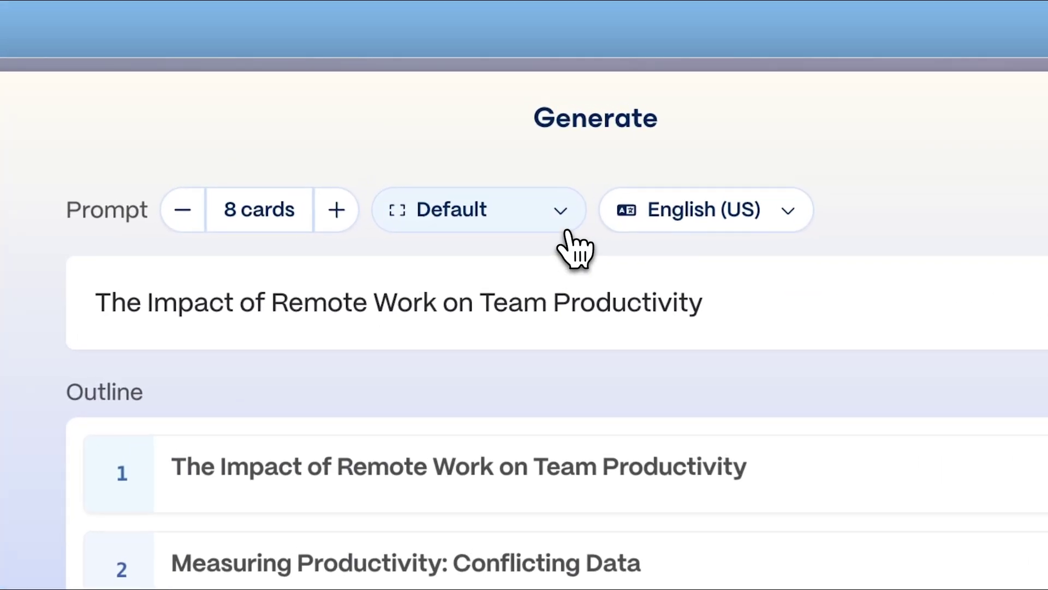
pyautogui.click(513, 114)
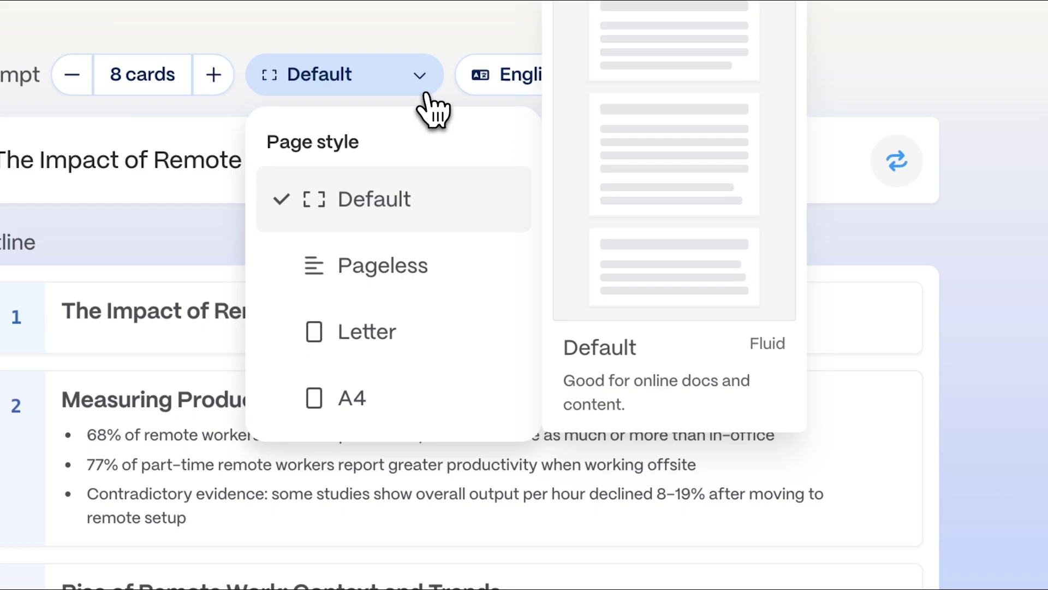
pyautogui.click(457, 336)
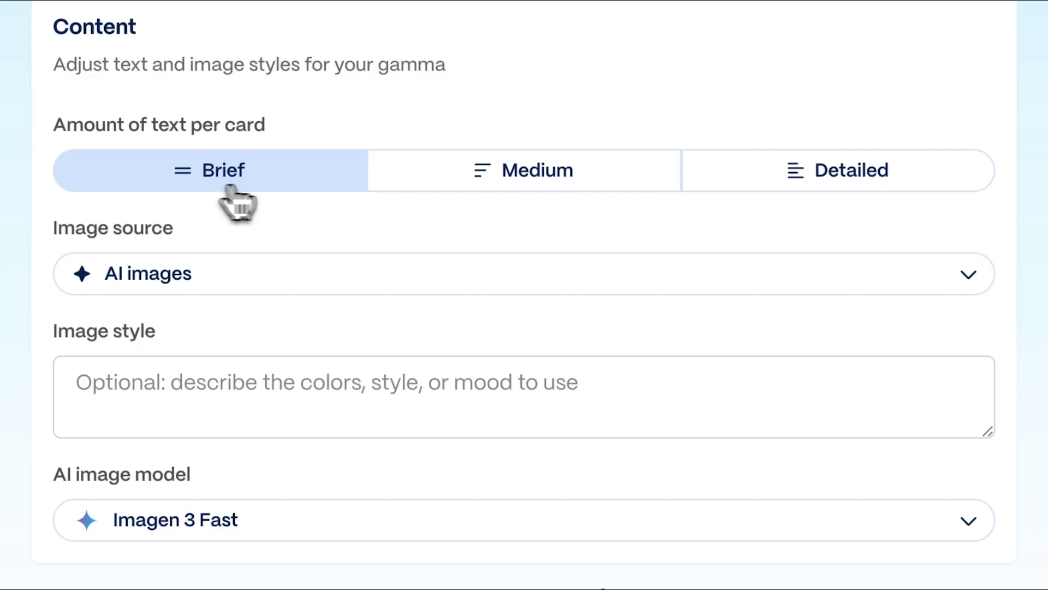
pyautogui.click(524, 193)
pyautogui.click(825, 197)
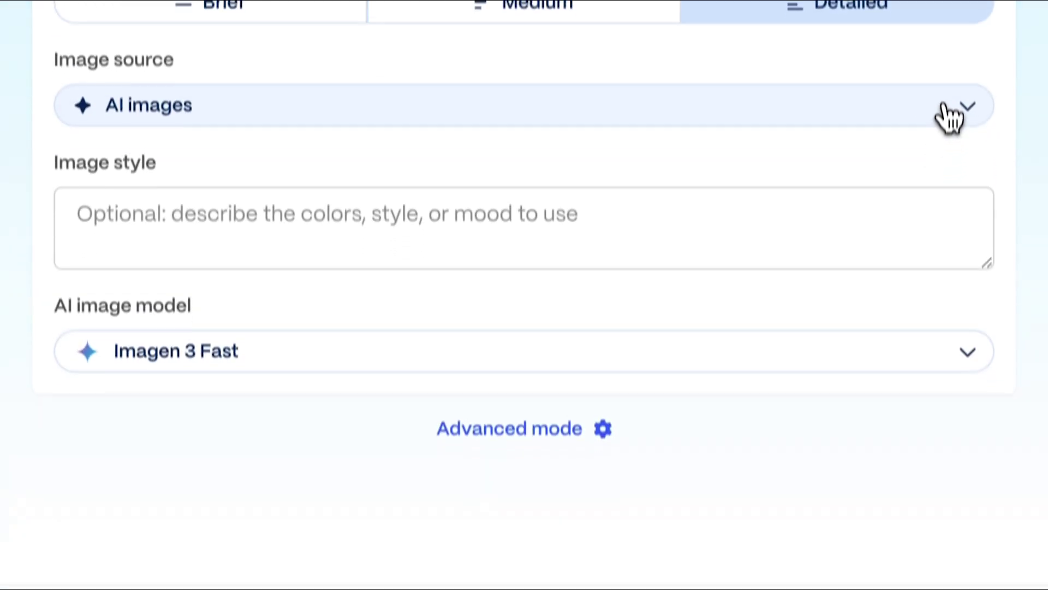
pyautogui.click(949, 115)
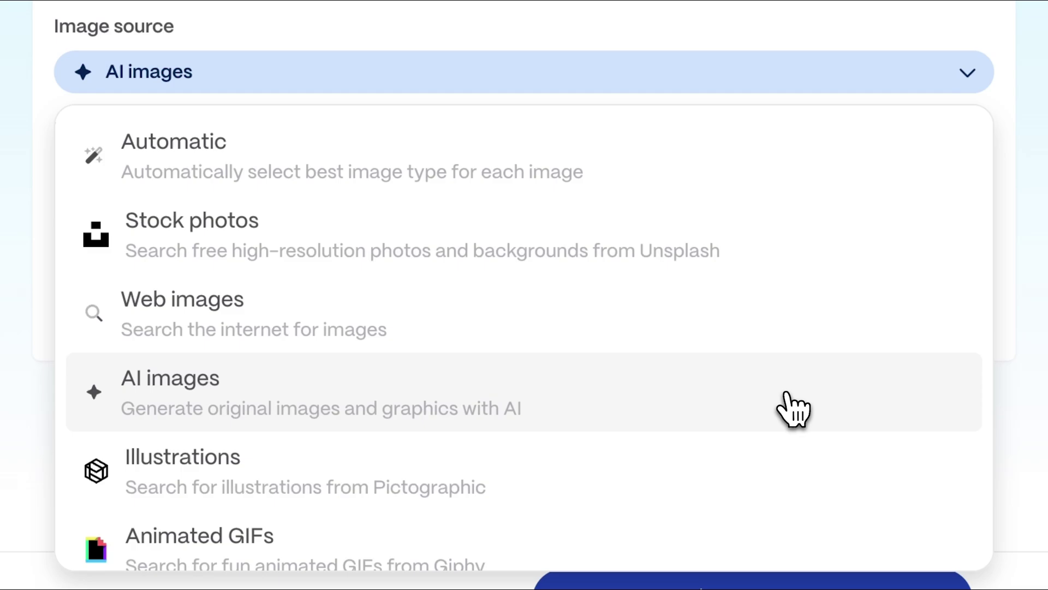
pyautogui.click(792, 407)
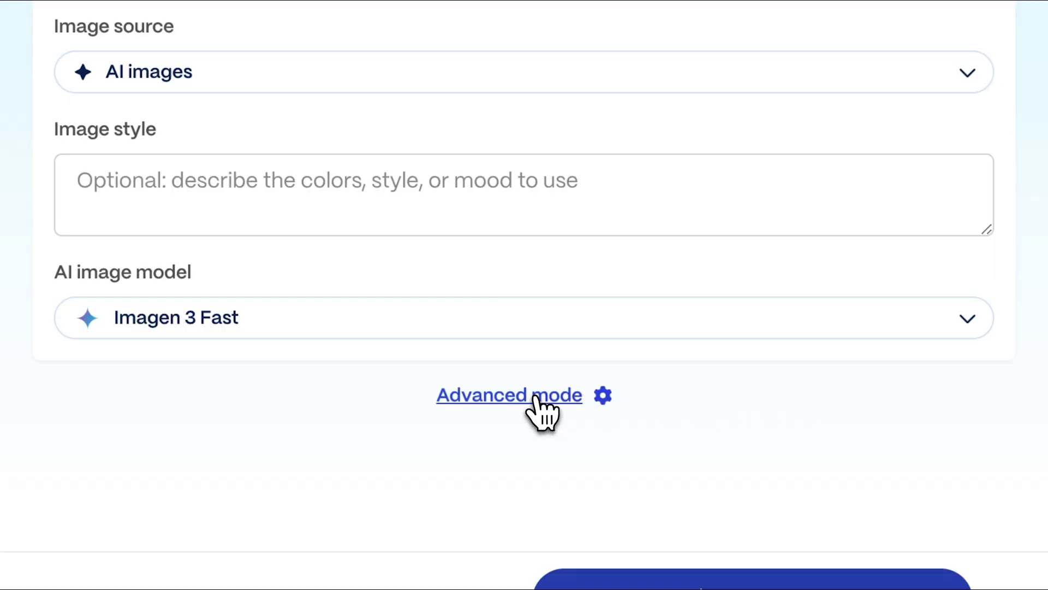
# In advanced mode, move Measuring Productivity above Rise of Remote Work and choose Business
pyautogui.click(537, 396)
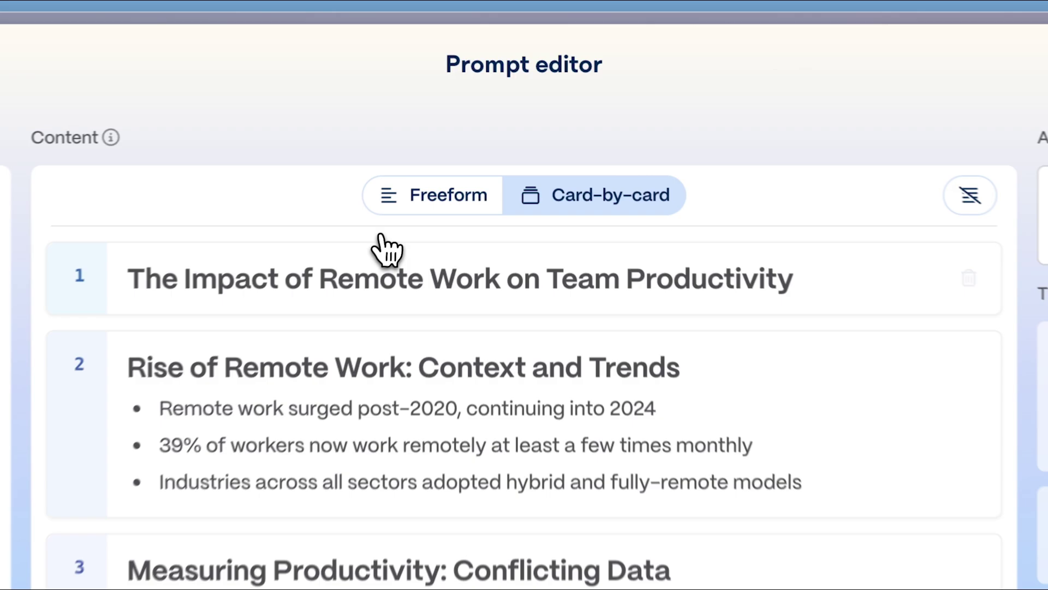
pyautogui.click(489, 133)
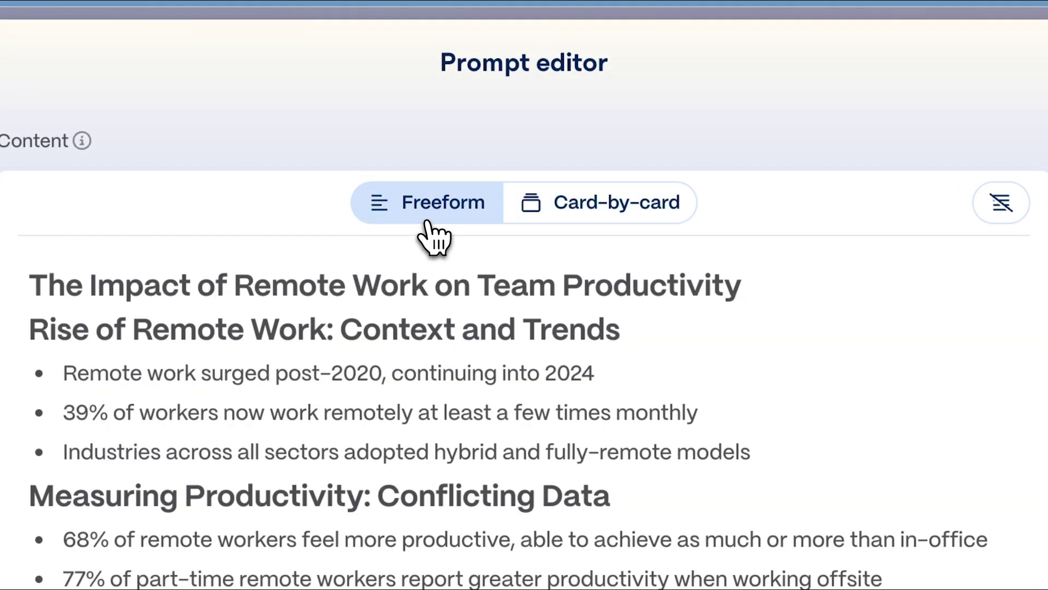
pyautogui.click(531, 235)
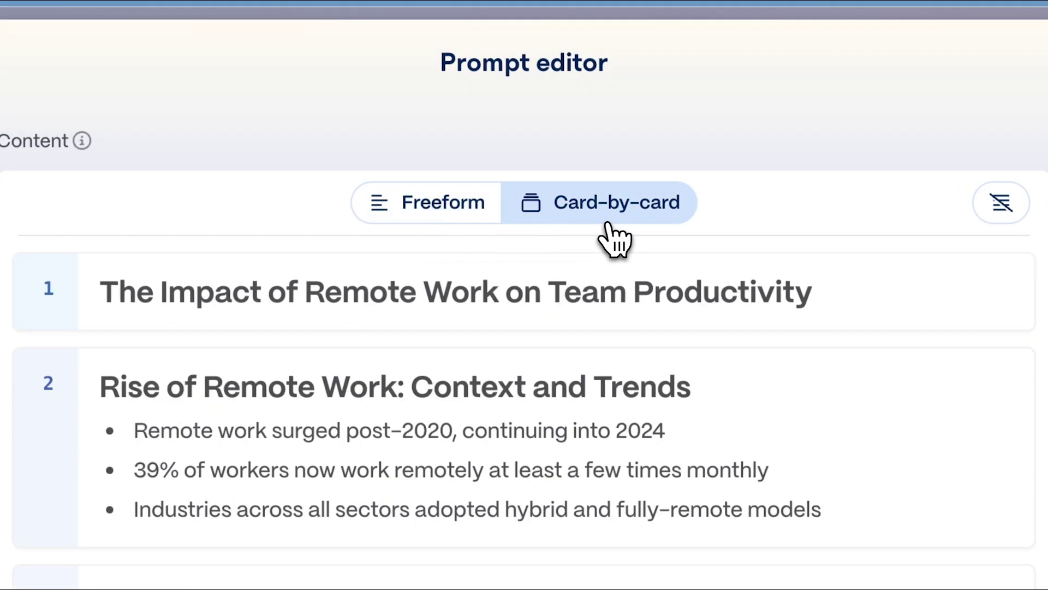
pyautogui.moveTo(107, 125); pyautogui.dragTo(104, 497)
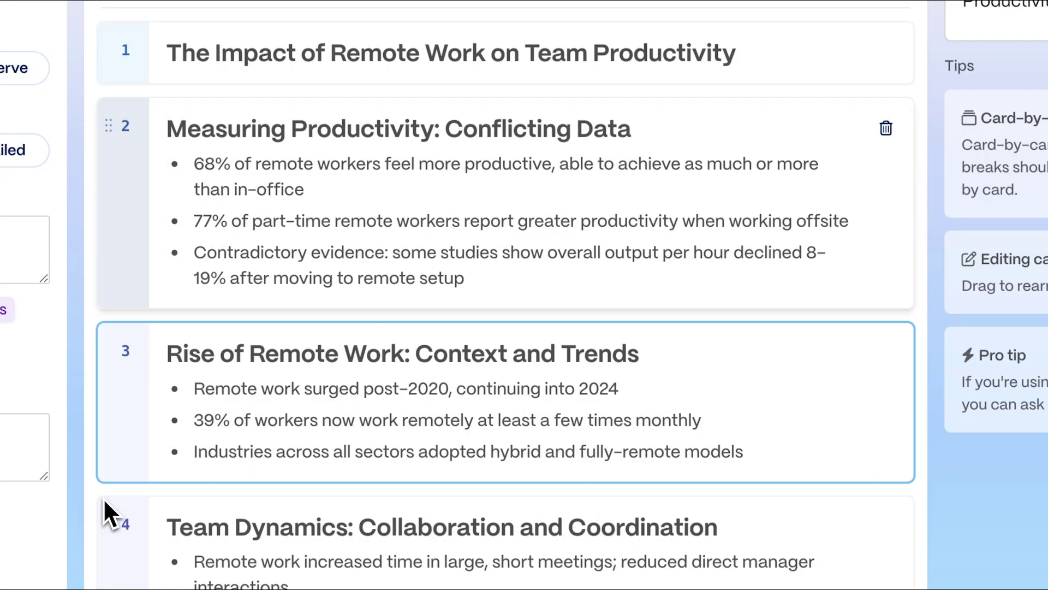
pyautogui.click(197, 282)
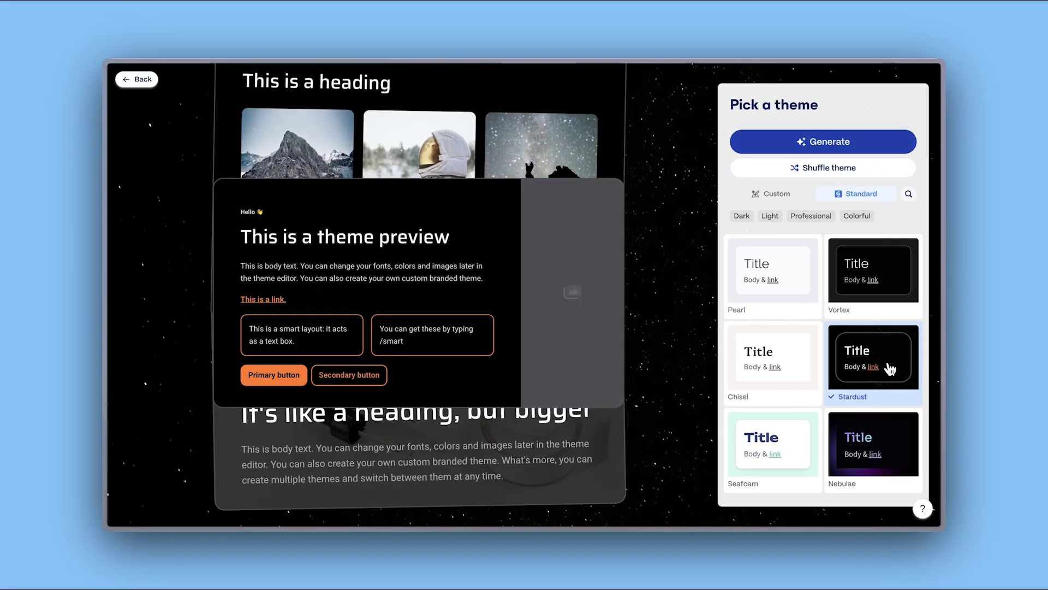
pyautogui.scroll(-5, 891, 368)
pyautogui.click(890, 368)
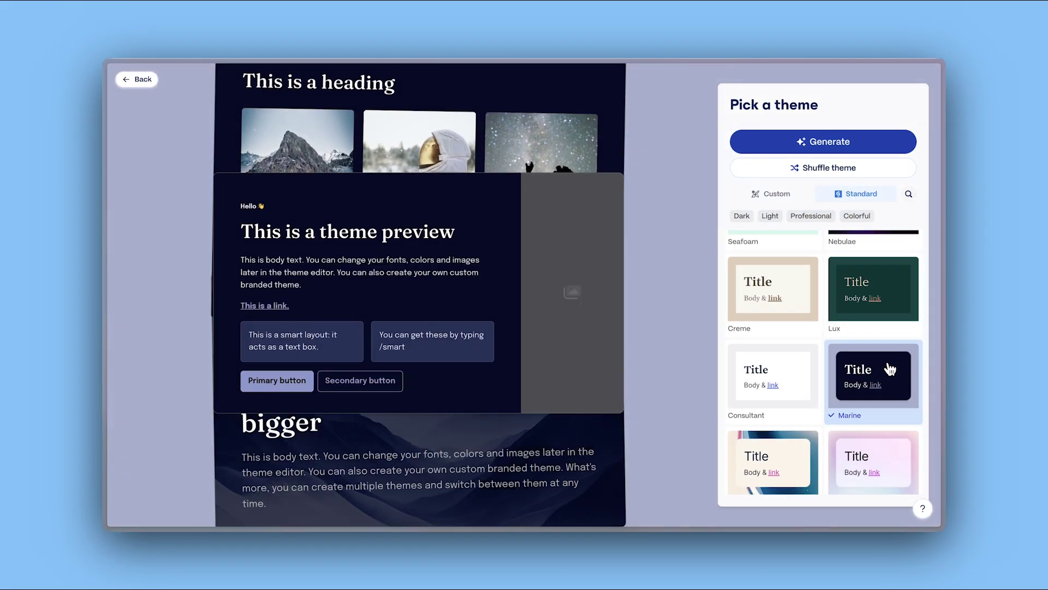
# Preview the Stardust, Elysia and Gamma themes, then the custom Gamma Theme 2
pyautogui.click(798, 445)
pyautogui.scroll(-2, 783, 454)
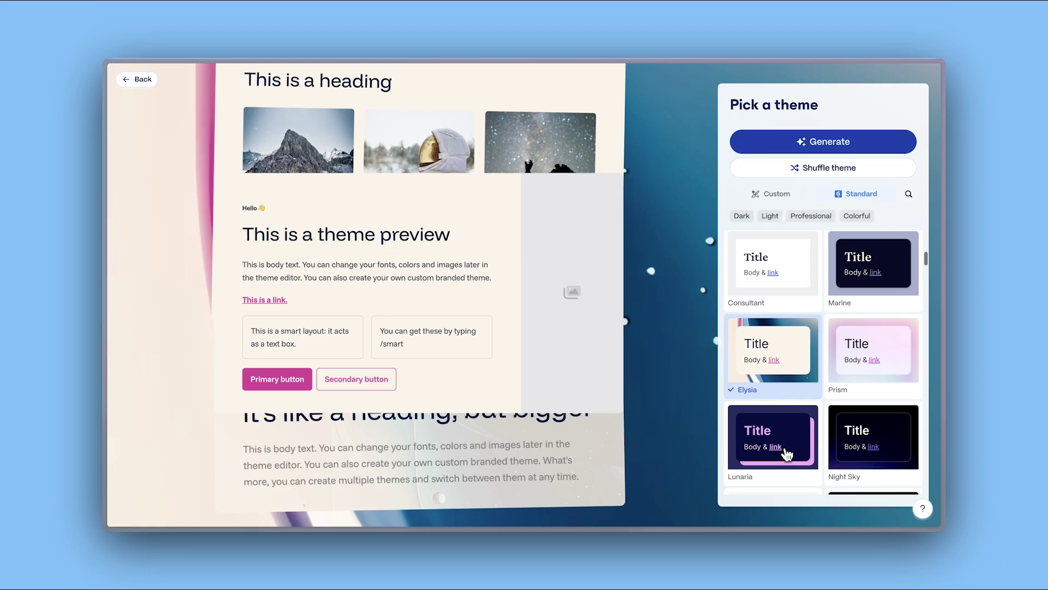
pyautogui.scroll(-2, 784, 455)
pyautogui.scroll(-1, 786, 455)
pyautogui.click(786, 455)
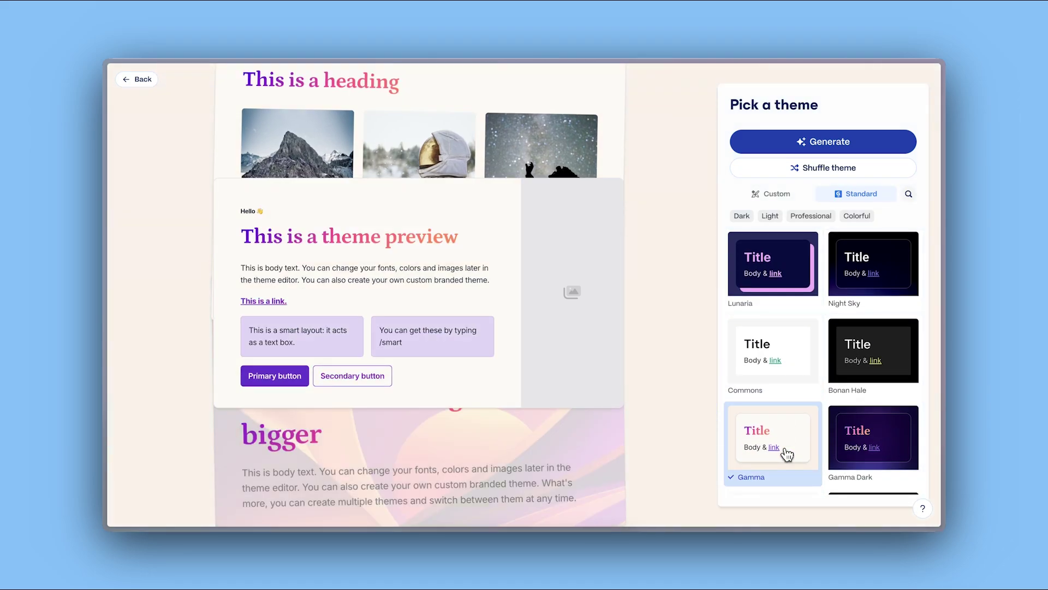
pyautogui.click(770, 194)
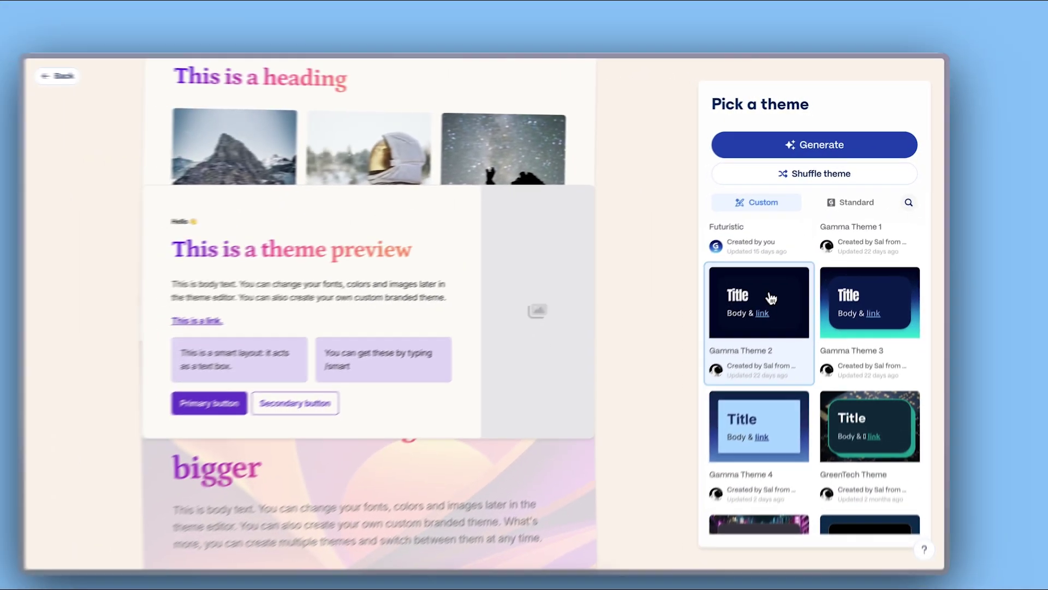
pyautogui.click(673, 408)
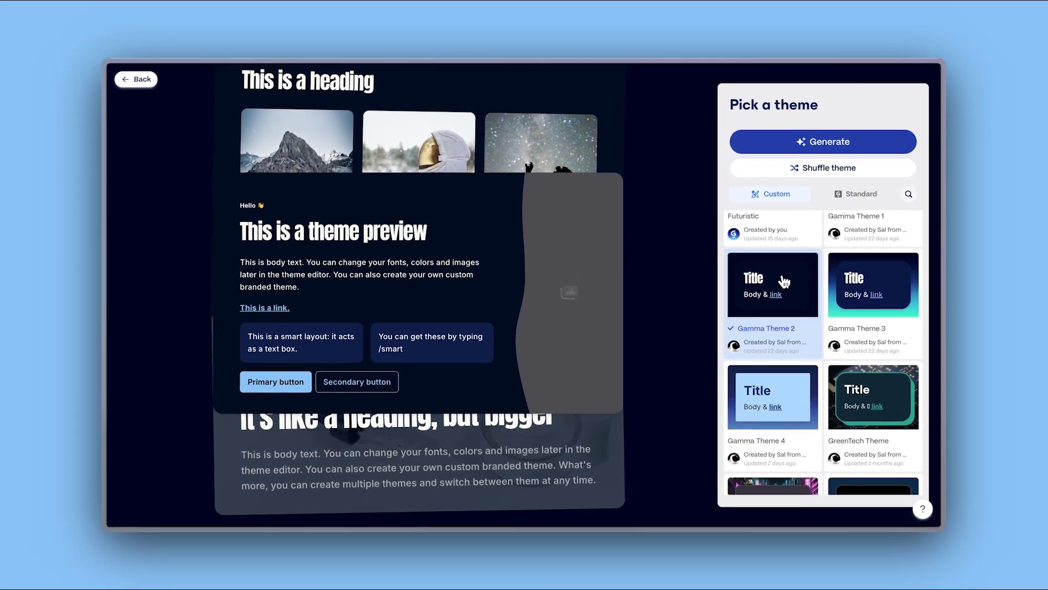
# Pick the dark orange-accented imported theme and generate the document
pyautogui.click(878, 380)
pyautogui.scroll(-2, 878, 380)
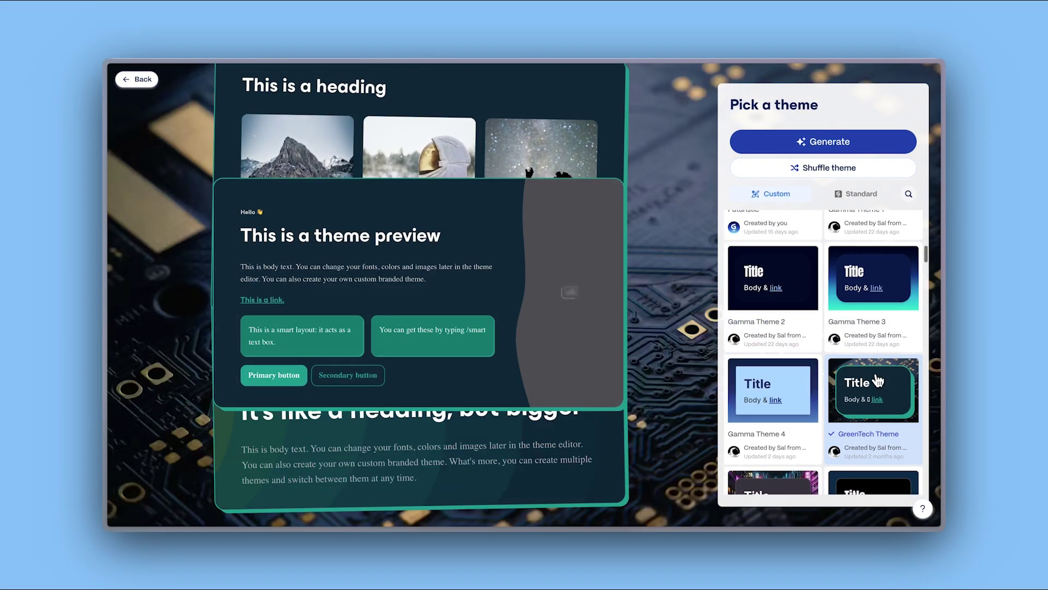
pyautogui.click(878, 380)
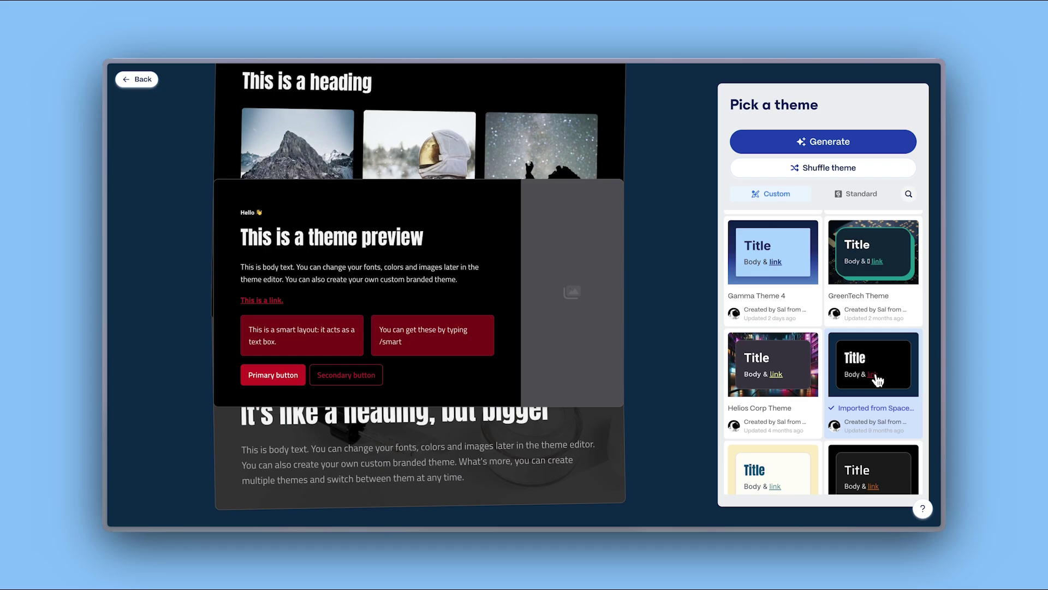
pyautogui.scroll(-2, 877, 379)
pyautogui.click(877, 379)
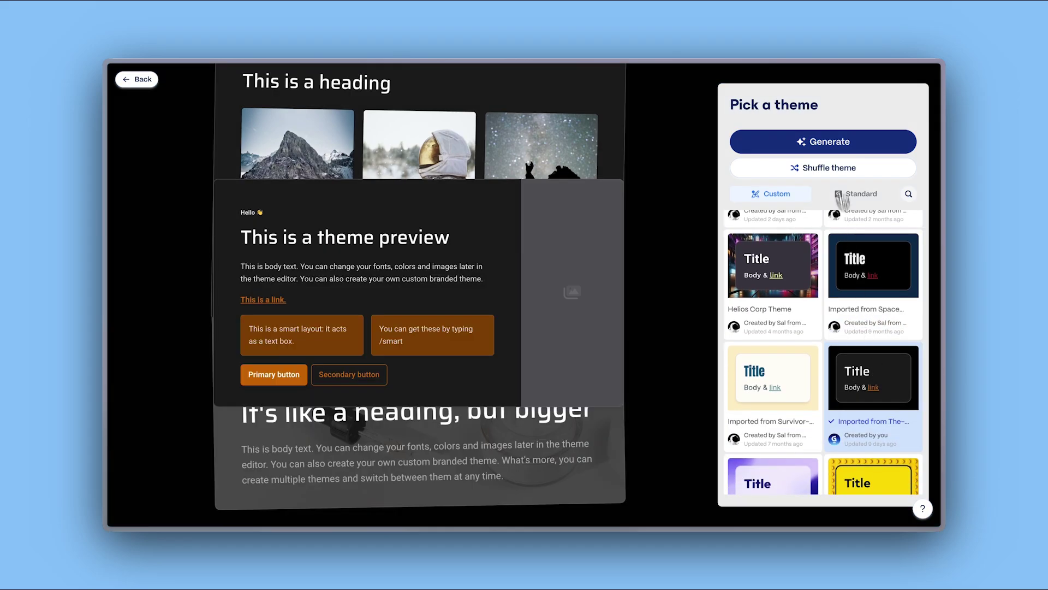
pyautogui.click(830, 143)
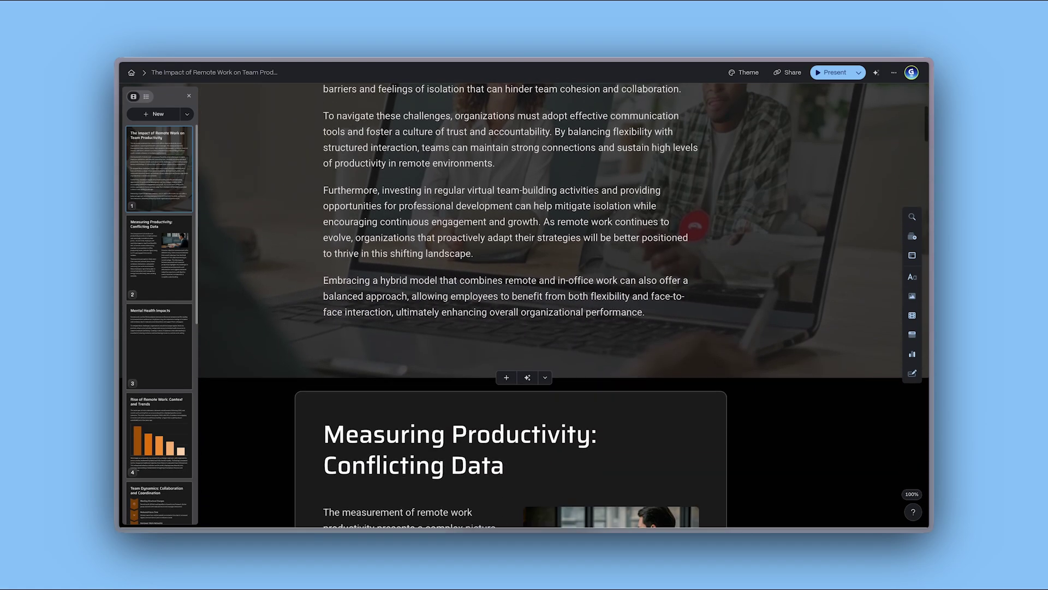
pyautogui.scroll(-2, 524, 303)
pyautogui.scroll(-2, 524, 303)
pyautogui.scroll(-1, 524, 303)
pyautogui.scroll(-2, 525, 303)
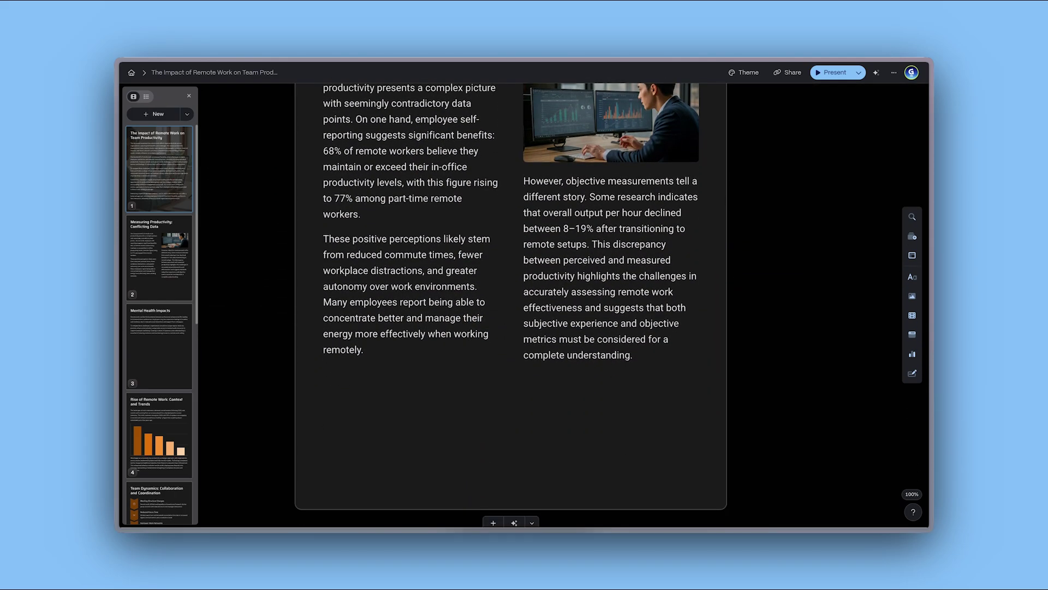
pyautogui.scroll(-3, 524, 303)
pyautogui.scroll(-2, 524, 304)
pyautogui.scroll(-2, 524, 304)
pyautogui.scroll(-2, 524, 304)
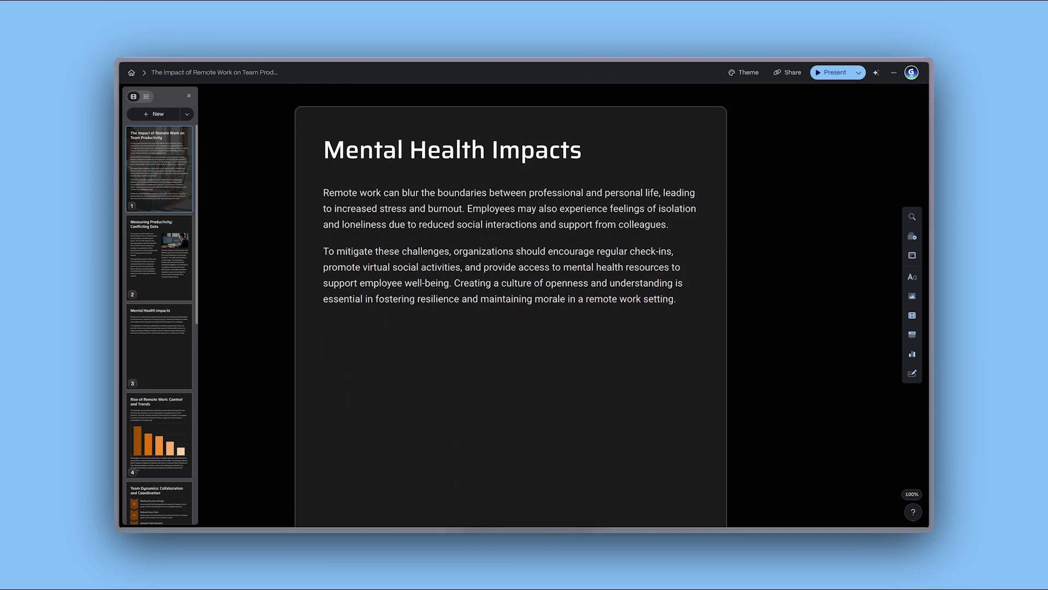
pyautogui.scroll(-1, 525, 303)
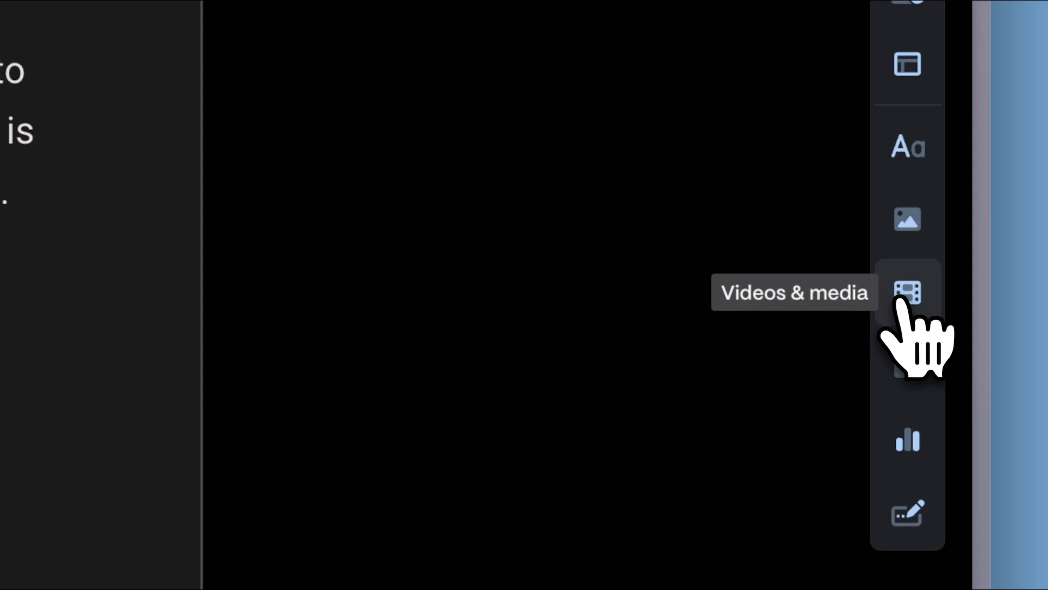
# Embed a YouTube video in Mental Health Impacts and add an AI-generated image
pyautogui.click(912, 314)
pyautogui.moveTo(245, 351); pyautogui.dragTo(471, 224)
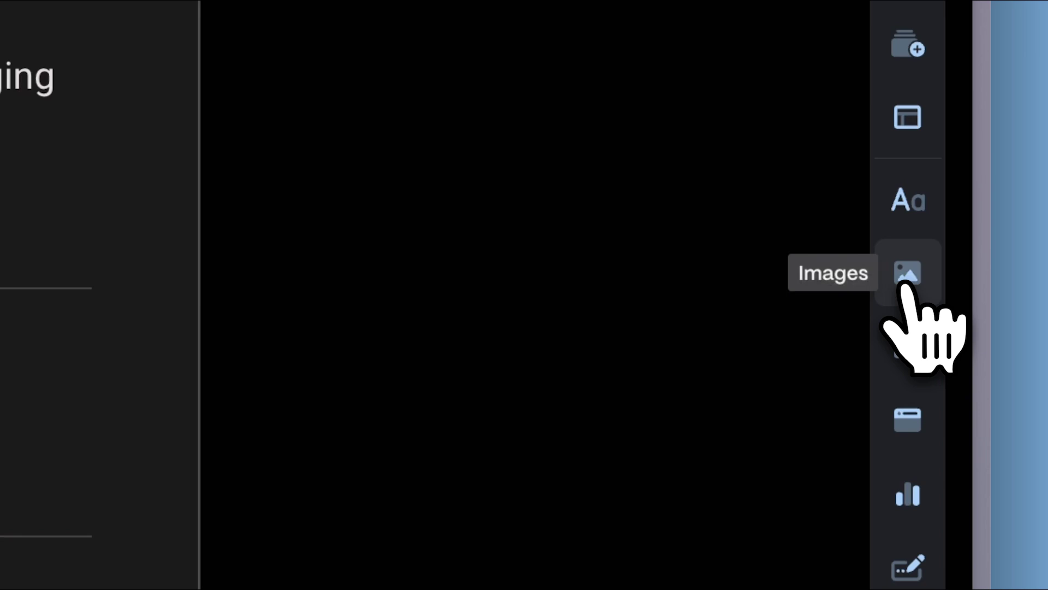
pyautogui.click(912, 296)
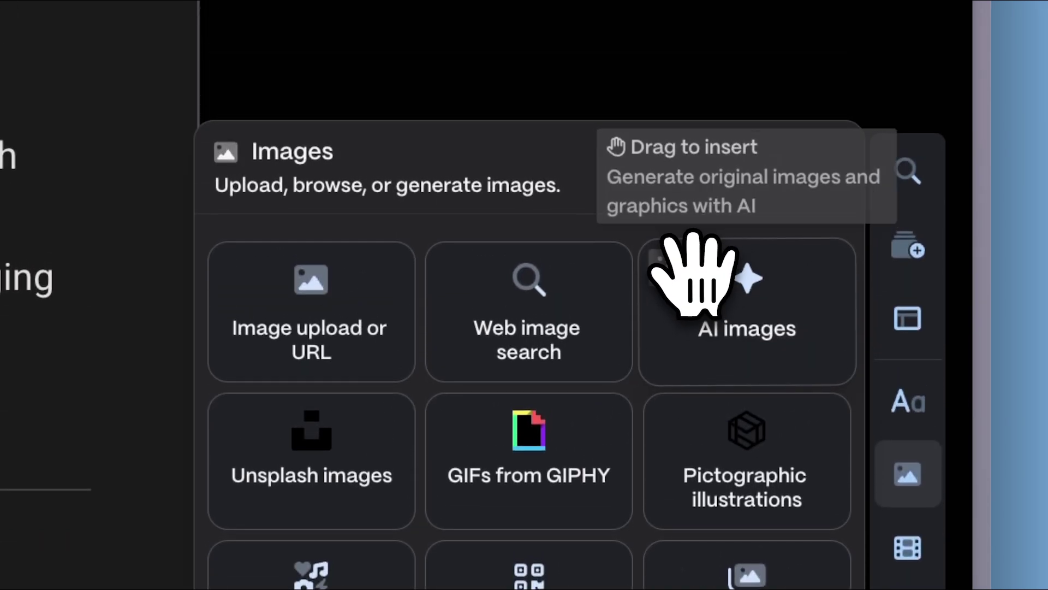
pyautogui.moveTo(741, 152); pyautogui.dragTo(485, 115)
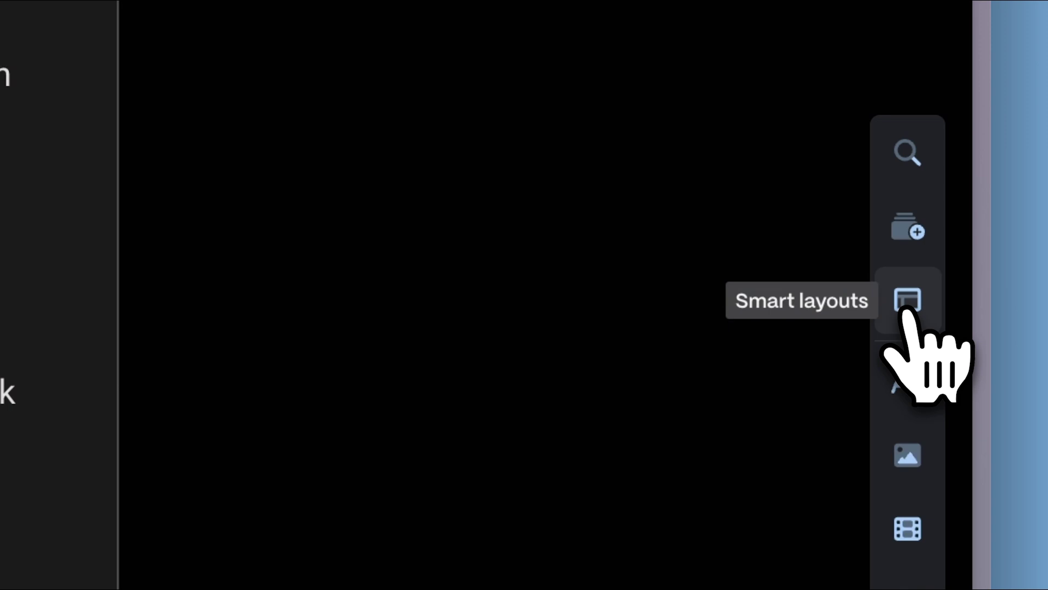
pyautogui.click(905, 305)
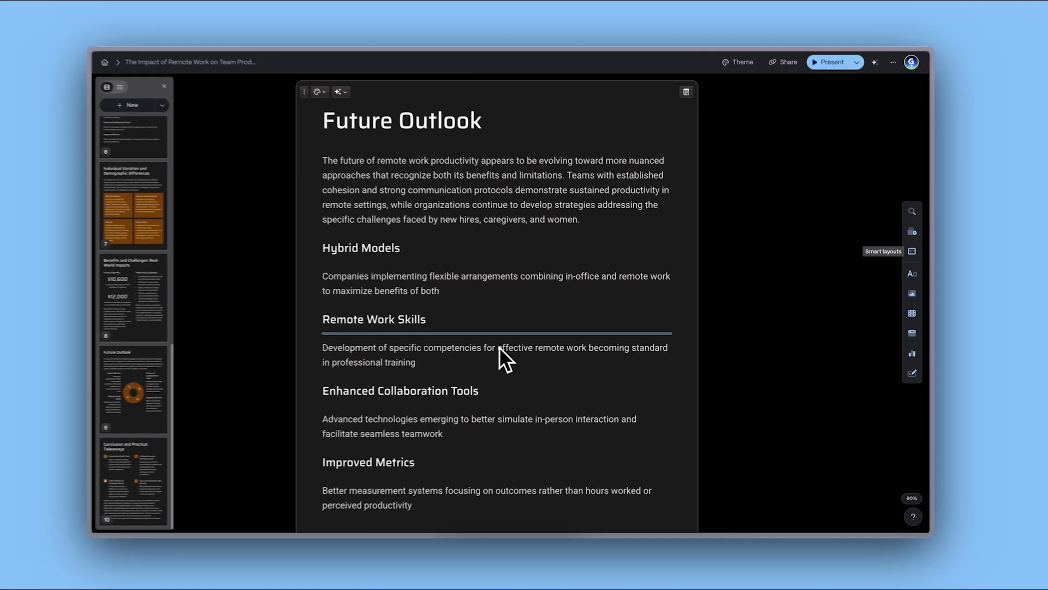
# Add a Cycle smart layout to Future Outlook, then undo a four-image layout
pyautogui.moveTo(453, 205); pyautogui.dragTo(499, 346)
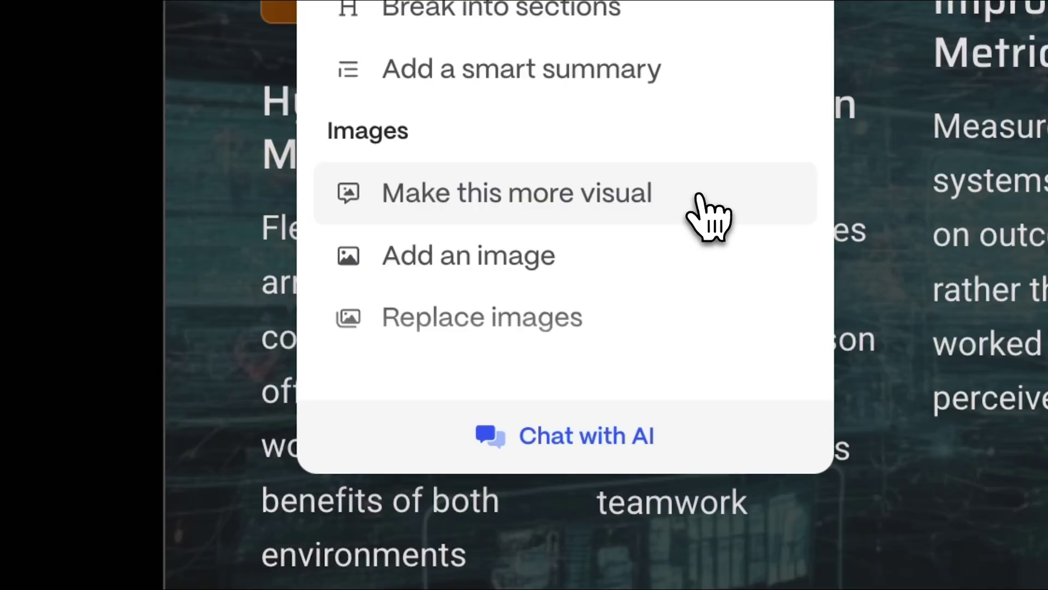
pyautogui.click(700, 200)
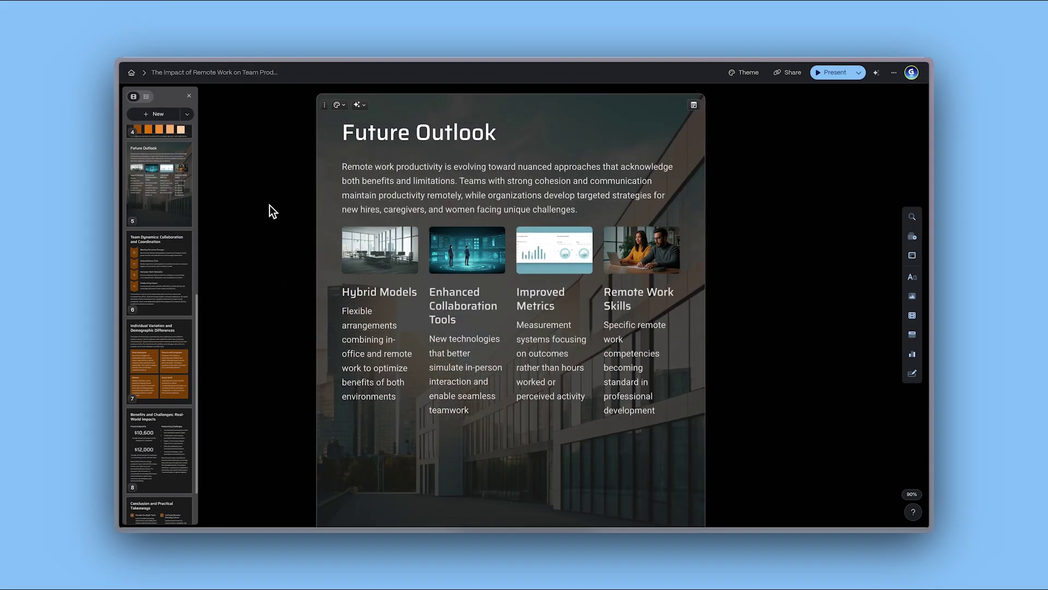
pyautogui.hotkey('ctrl', 'z')
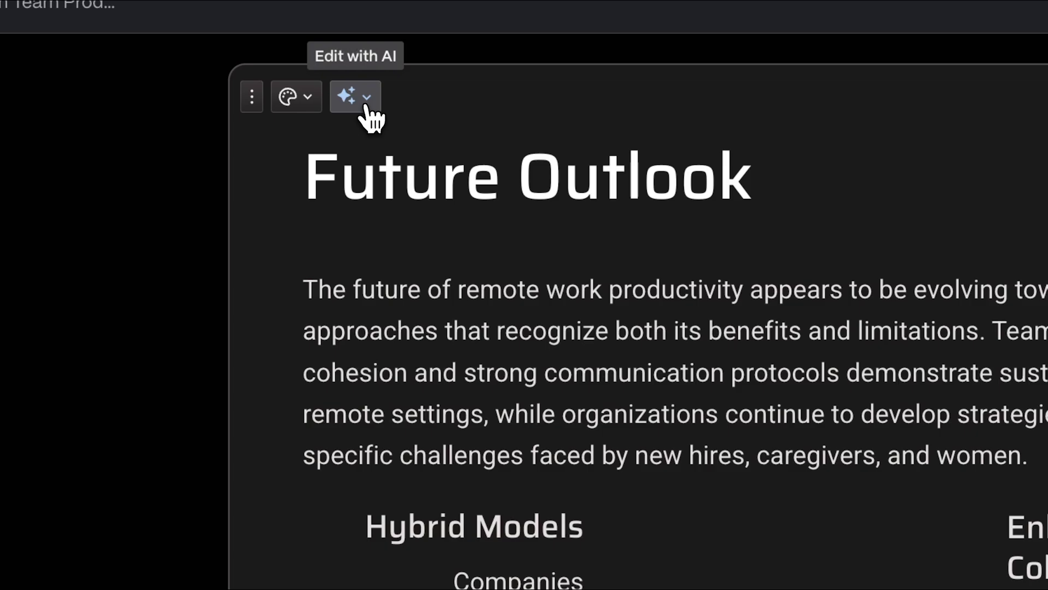
# Apply the AI-suggested orange-bars four-column layout and shorten the card's text
pyautogui.click(365, 103)
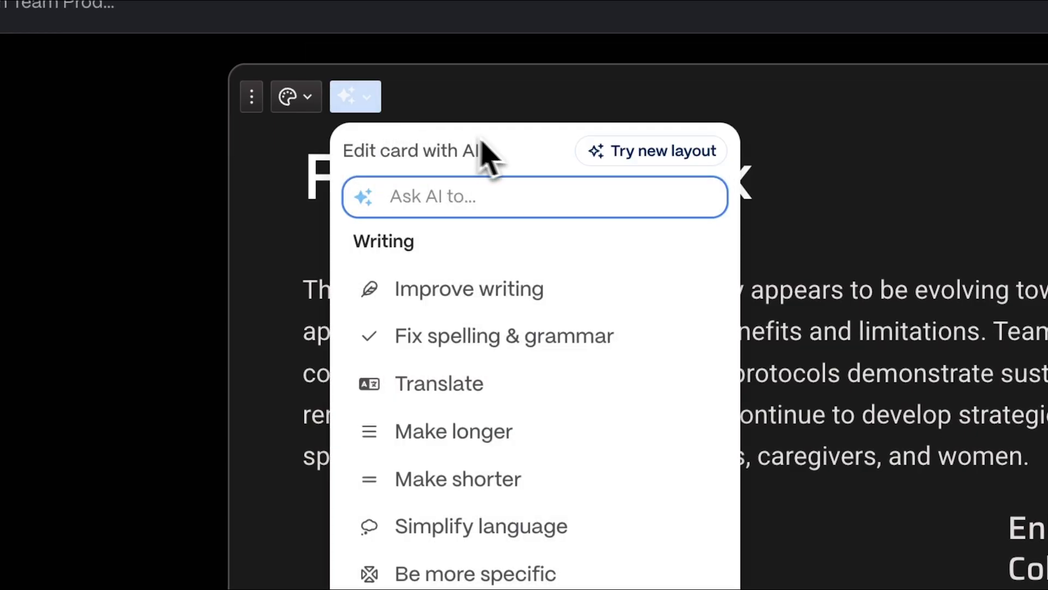
pyautogui.click(604, 157)
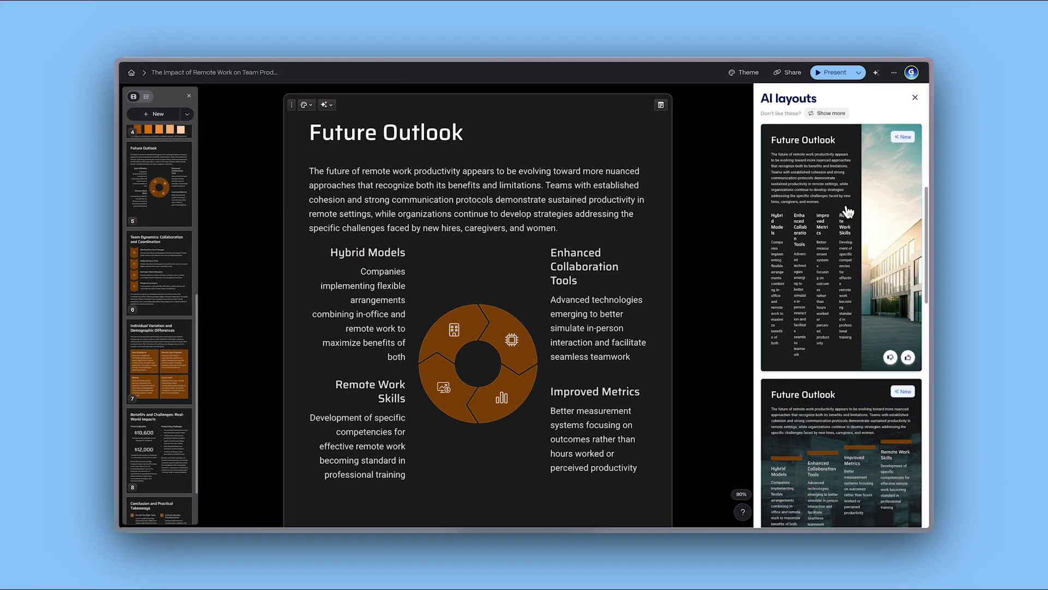
pyautogui.scroll(-5, 847, 212)
pyautogui.click(848, 211)
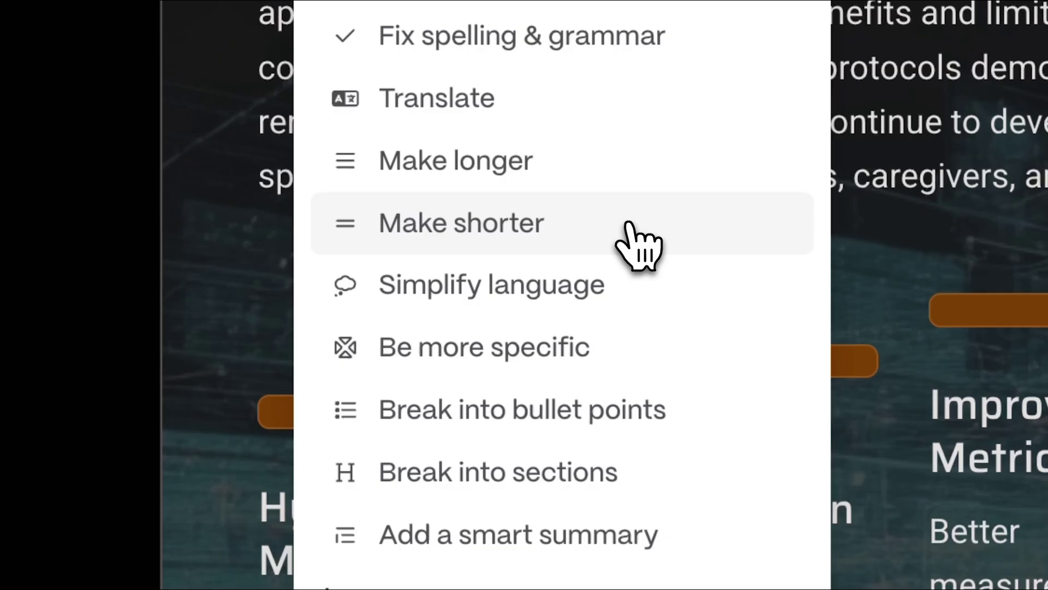
pyautogui.click(409, 241)
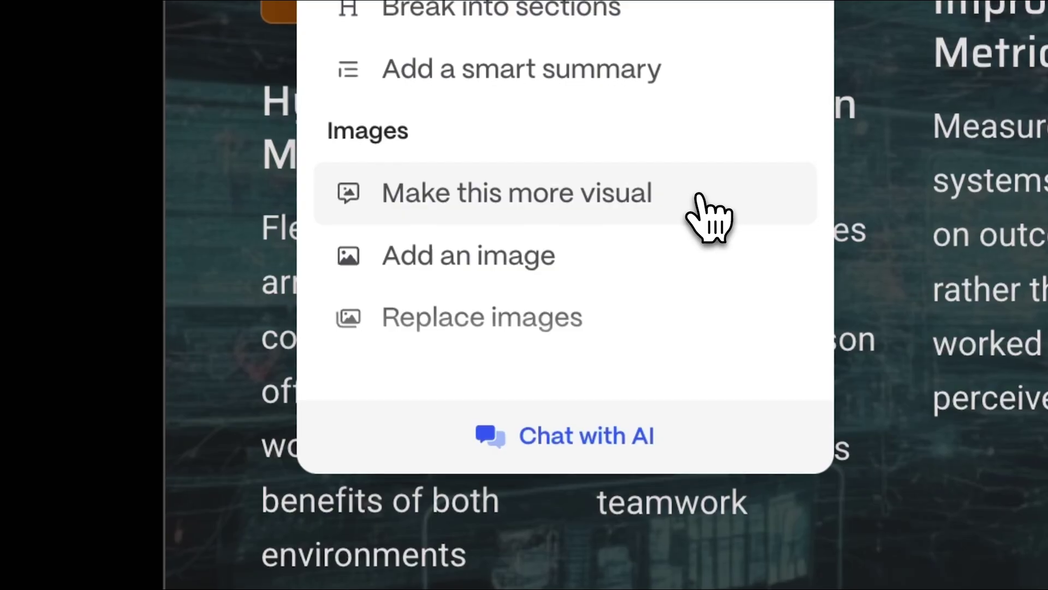
# Put images above the Future Outlook column headings and expand the card's text with AI
pyautogui.click(701, 198)
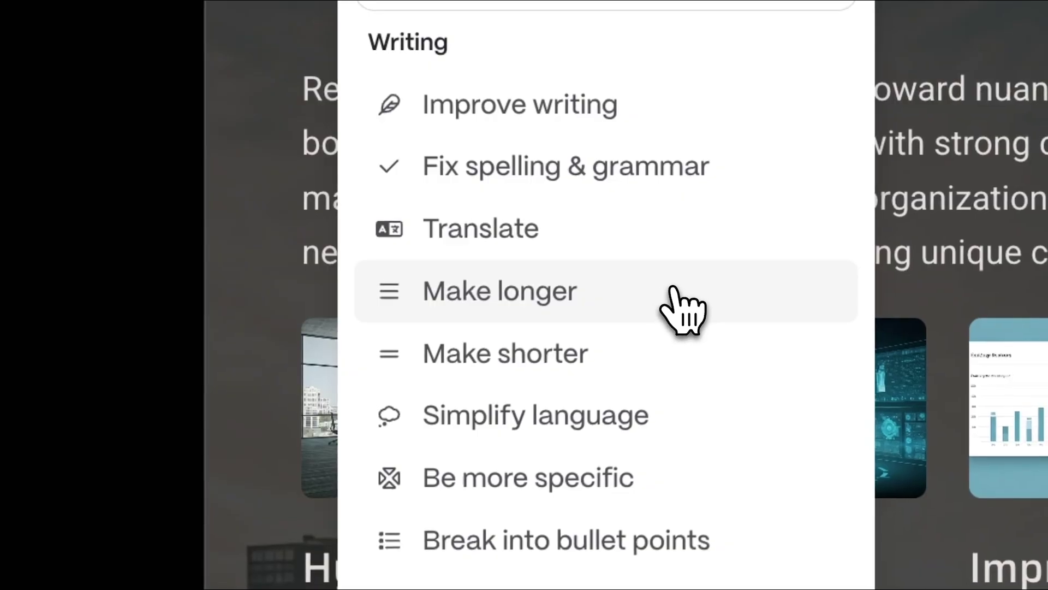
pyautogui.click(672, 288)
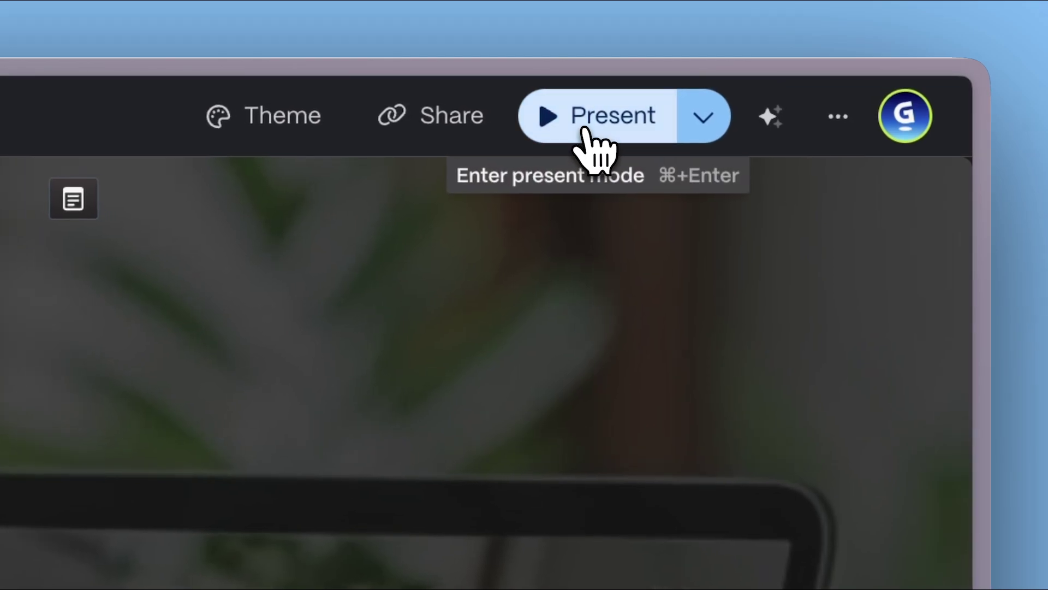
# Present the remote-work document full-screen before sharing it
pyautogui.click(586, 131)
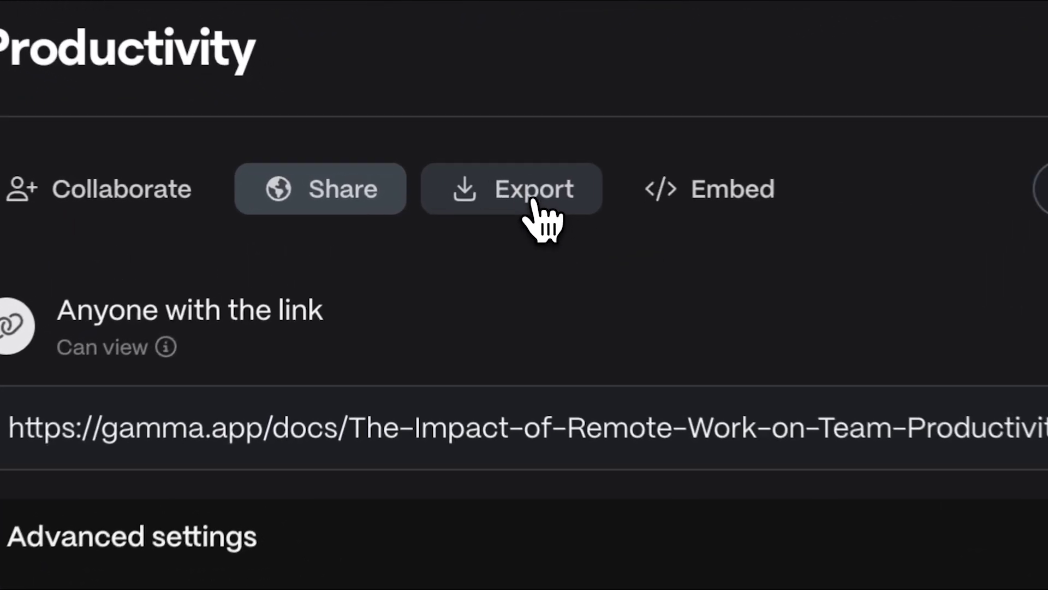
# Show the document's PDF, PowerPoint, Google Slides and PNG export options
pyautogui.click(476, 188)
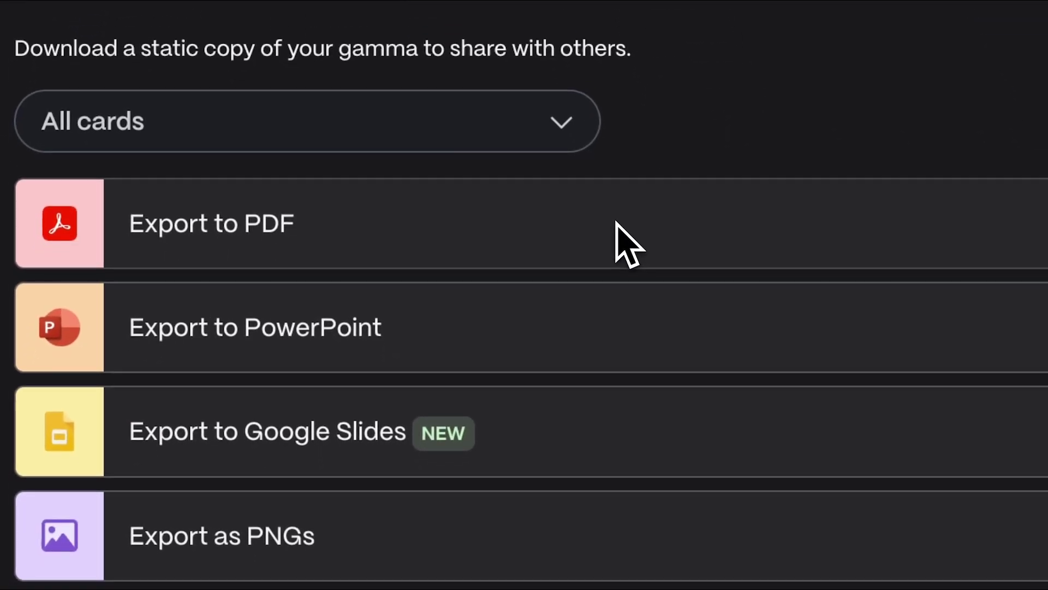
pyautogui.scroll(-3, 614, 235)
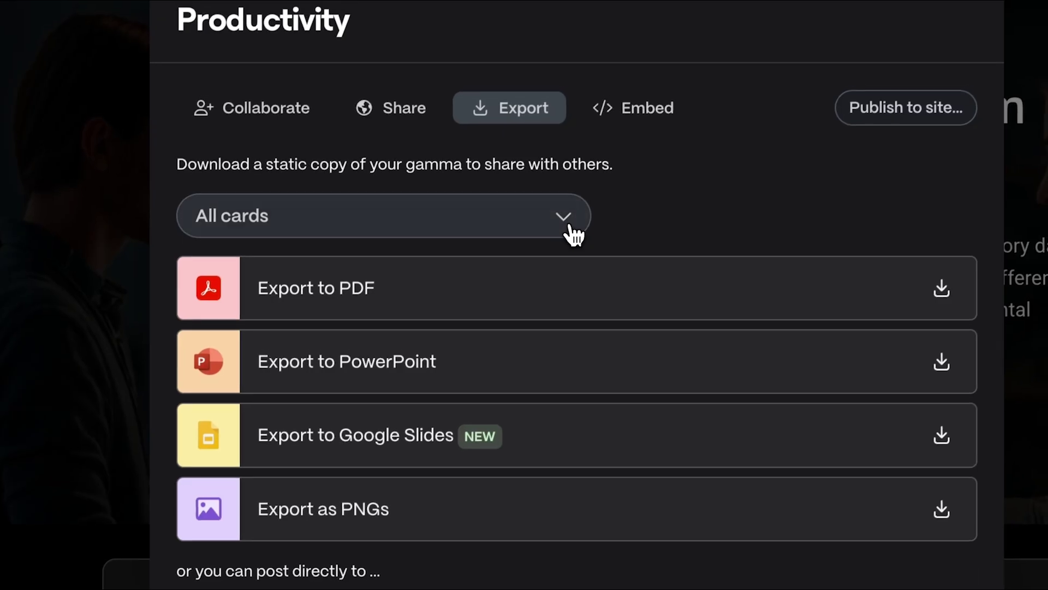
# Limit the export to a custom range of cards 1–5
pyautogui.click(567, 238)
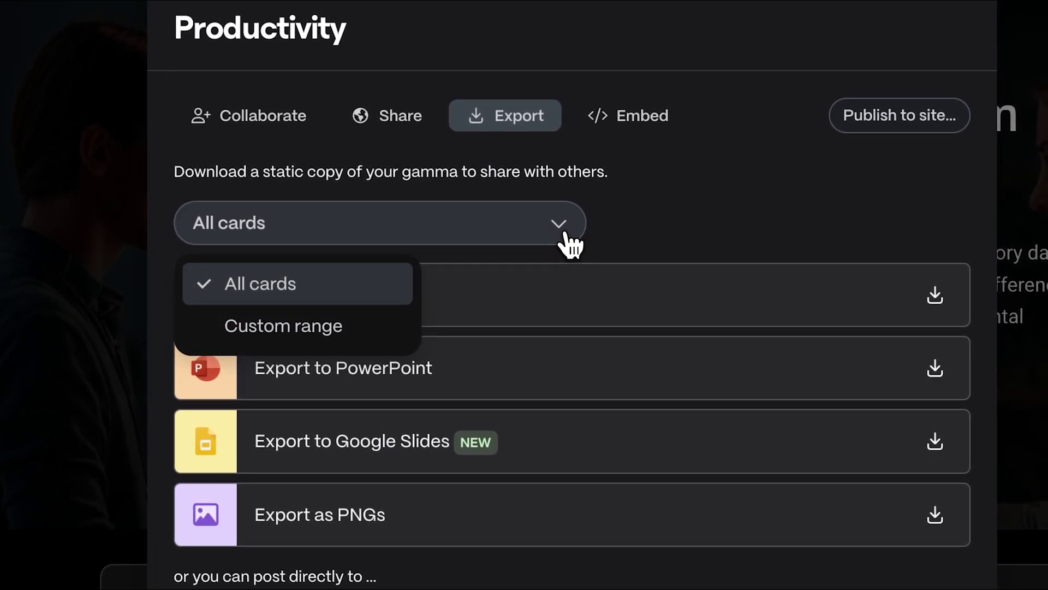
pyautogui.click(370, 324)
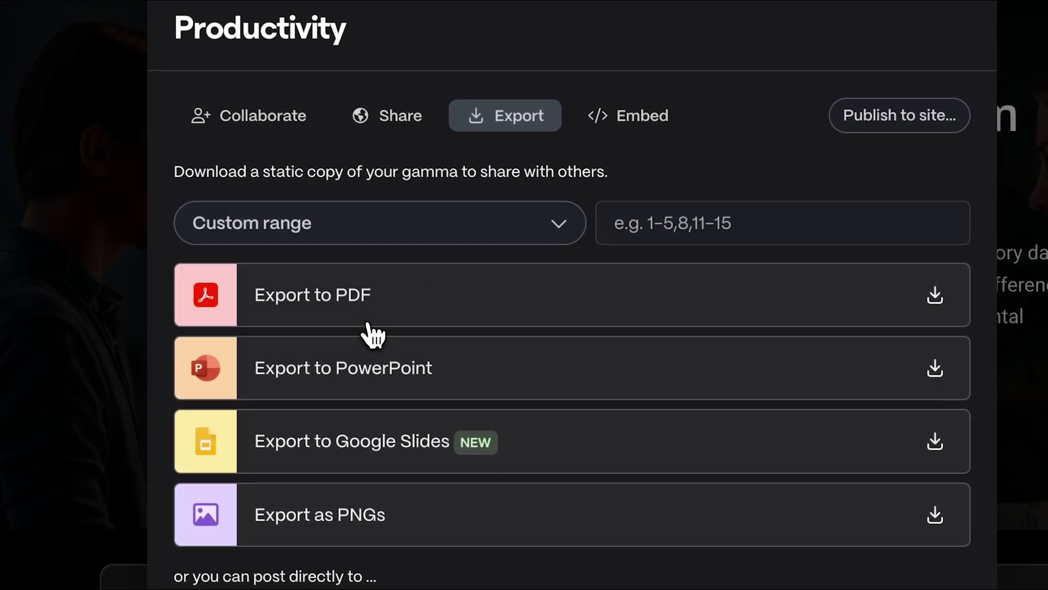
pyautogui.click(619, 228)
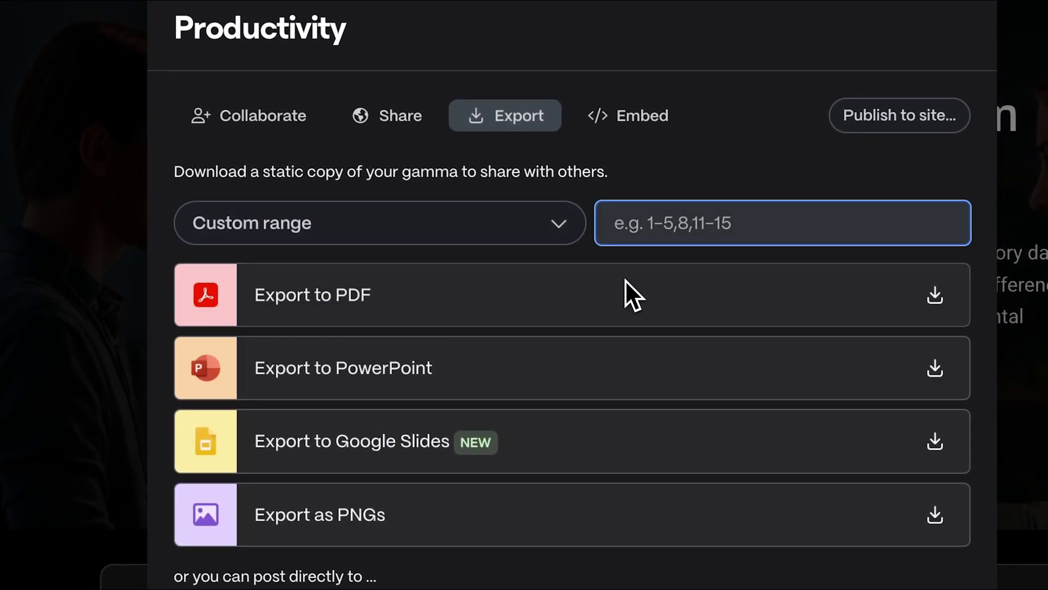
pyautogui.write('1-5')
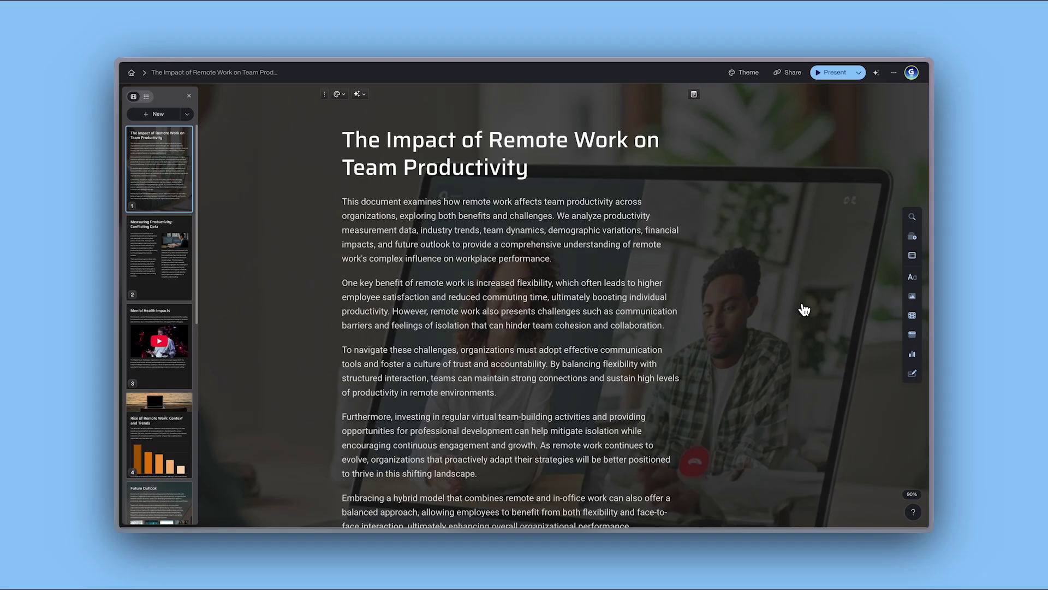
pyautogui.scroll(-3, 805, 310)
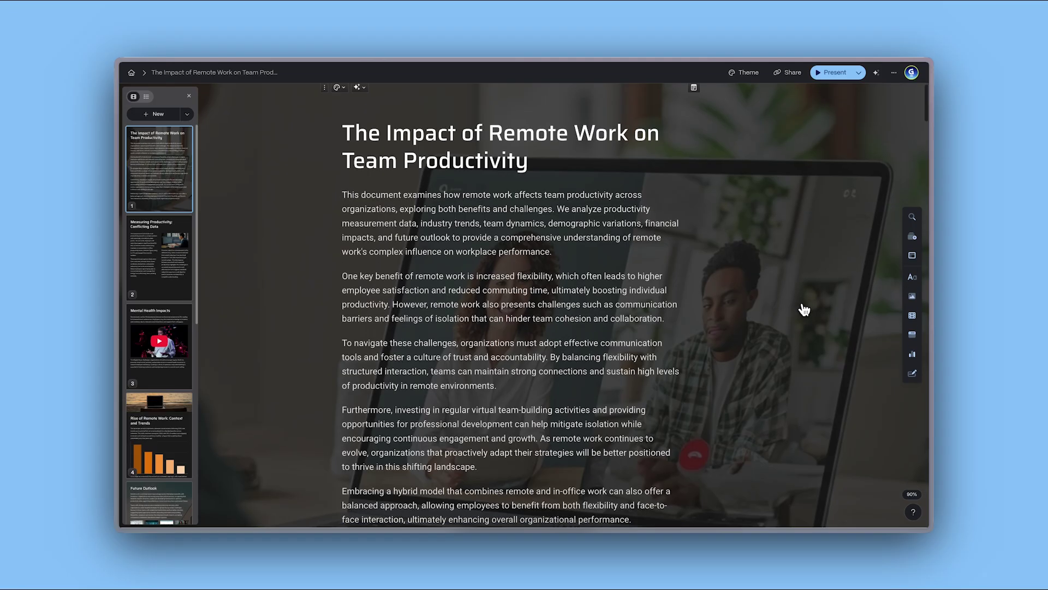
pyautogui.scroll(-4, 805, 310)
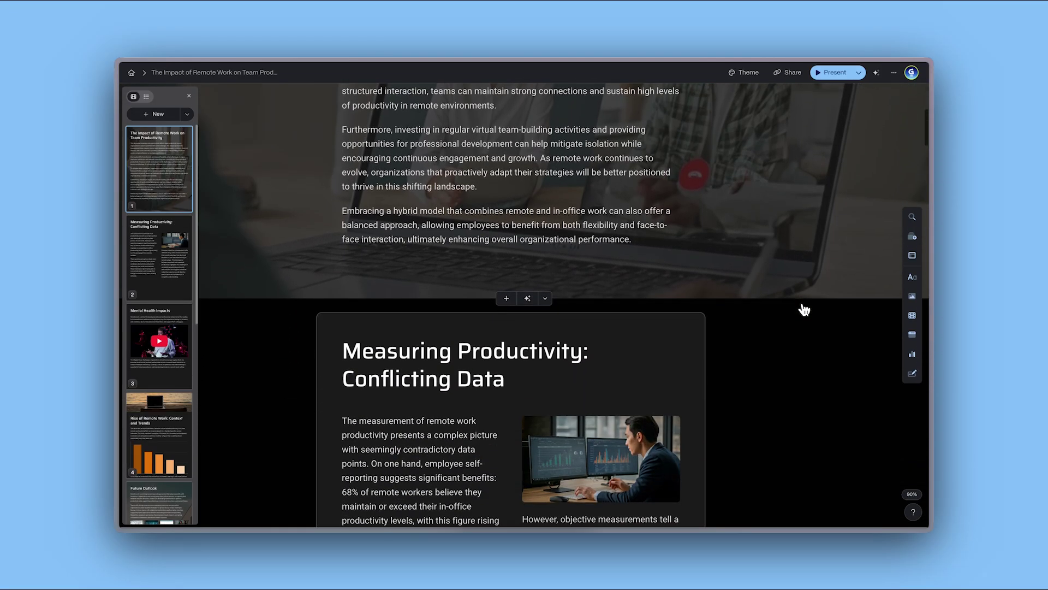
pyautogui.scroll(-3, 805, 309)
pyautogui.scroll(-1, 804, 310)
pyautogui.scroll(-1, 804, 310)
pyautogui.scroll(-2, 804, 310)
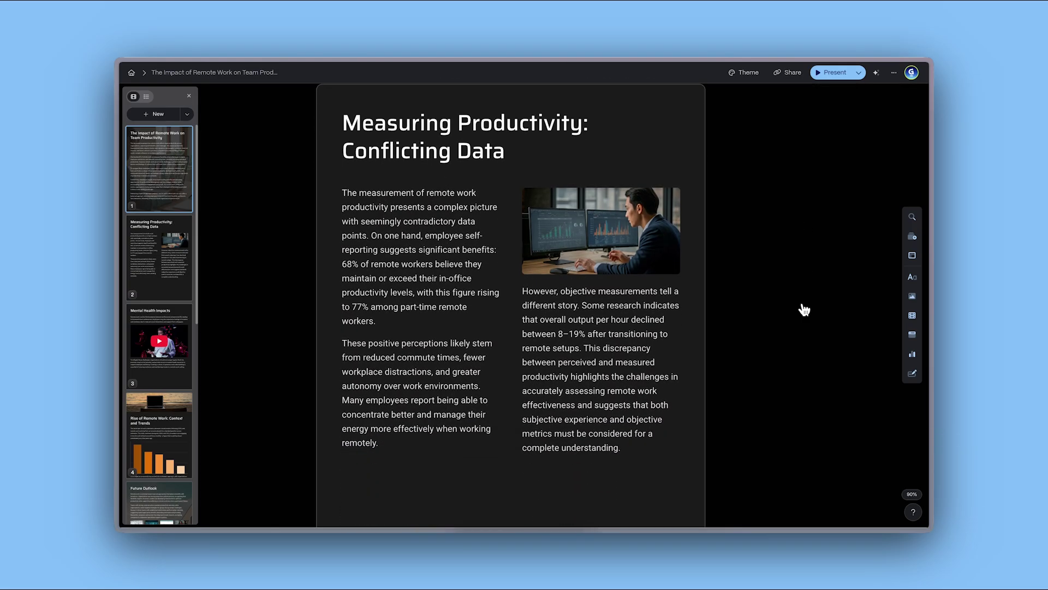